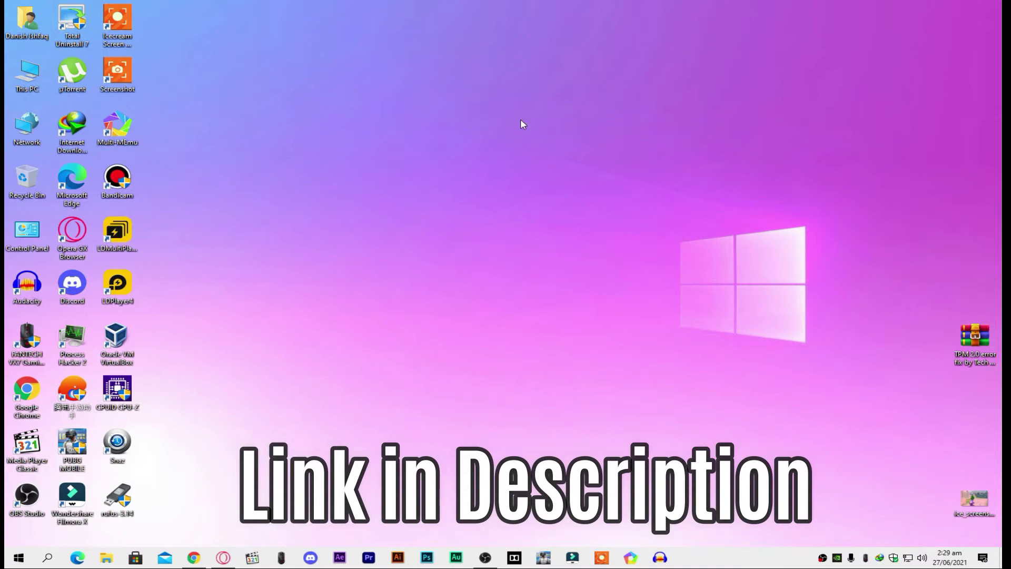
Step: Move the rufus-3.14 icon to an empty area of the desktop and check the Windows ISO download page on MediaFire
left_click_drag(116, 498, 665, 25)
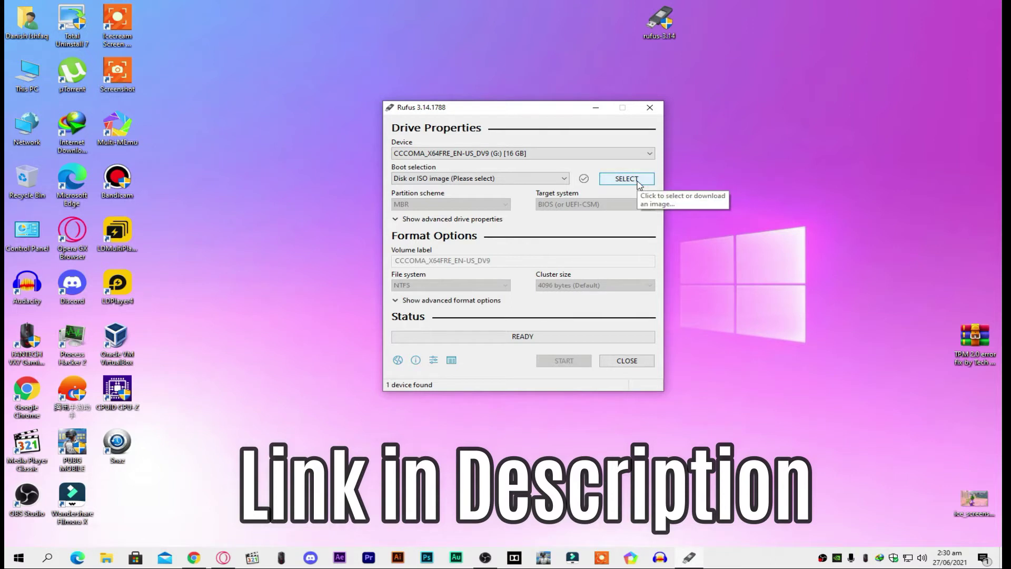
left_click(639, 182)
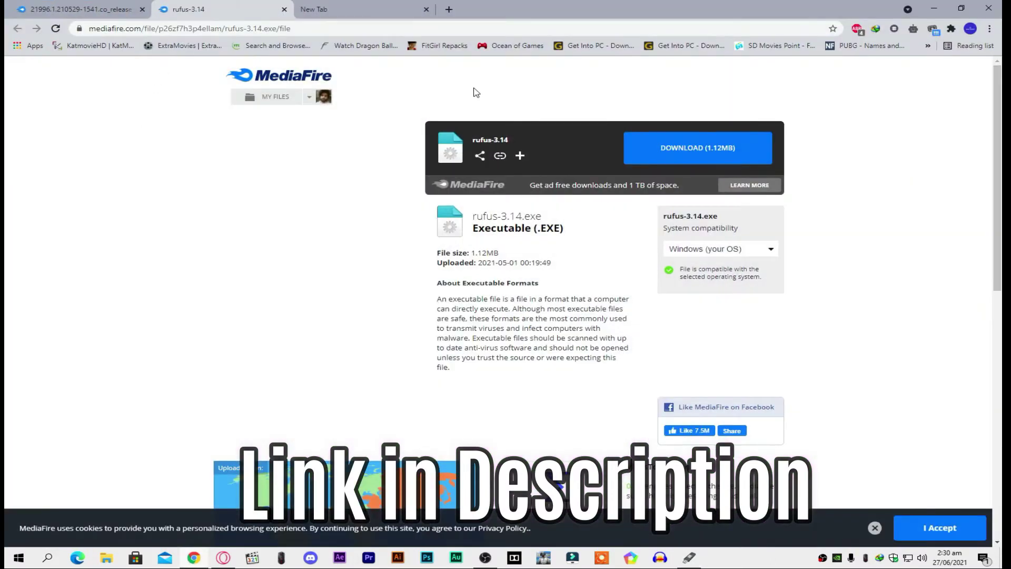
left_click(79, 9)
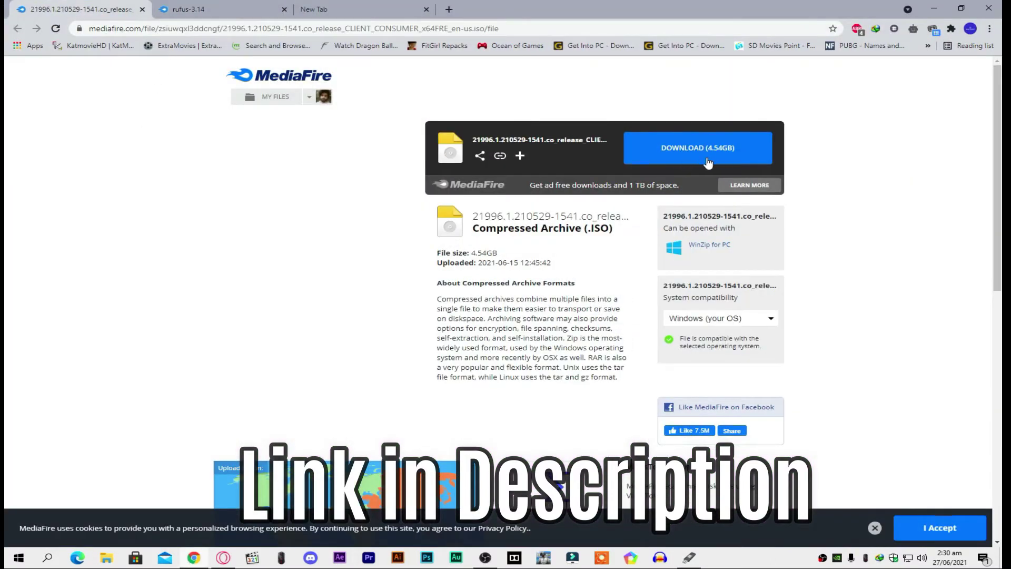
left_click(932, 9)
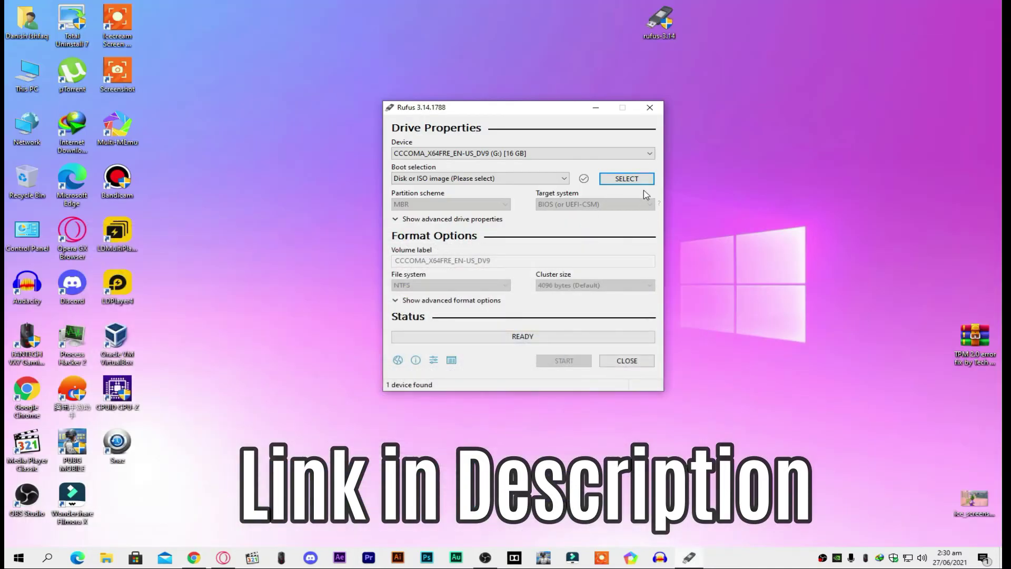
Step: Load the 21996.1.210529-1541.co_release_CLIENT_CONSUMER_x64FRE_en-us ISO from Data (F:) as the boot image in Rufus
left_click(640, 181)
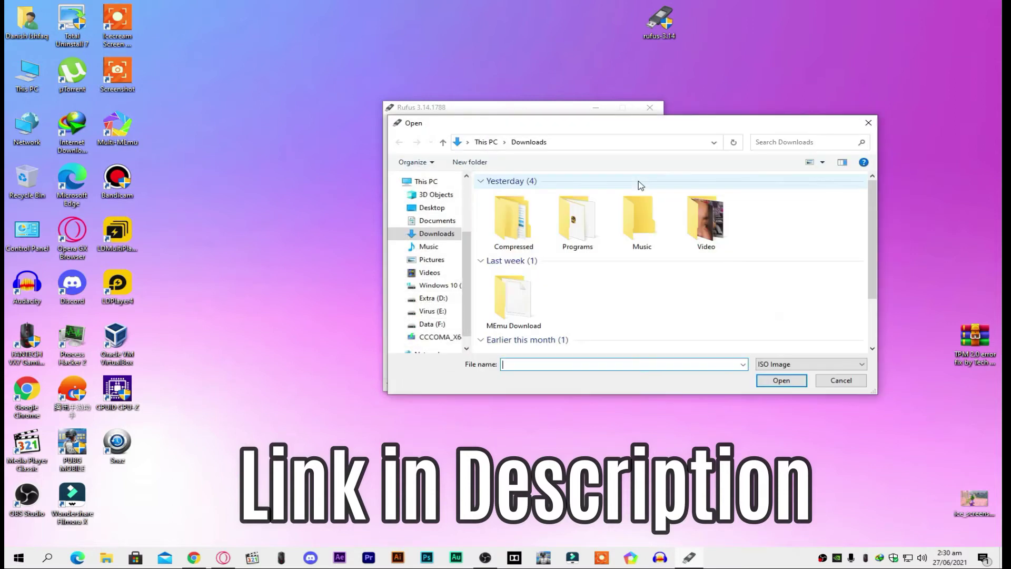
left_click(869, 122)
left_click(634, 179)
scroll(439, 267, "down", 1)
left_click(435, 311)
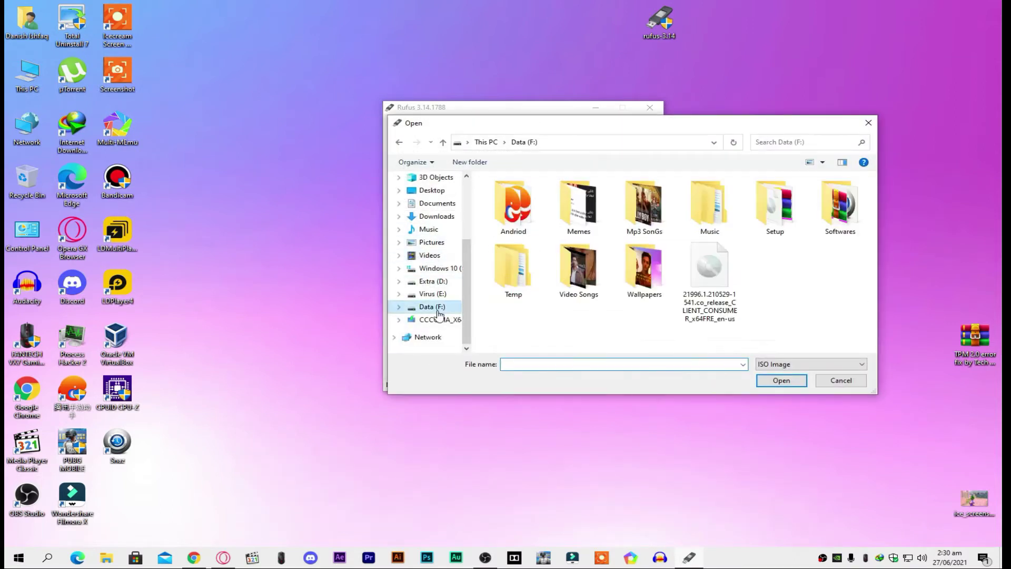
double_click(715, 300)
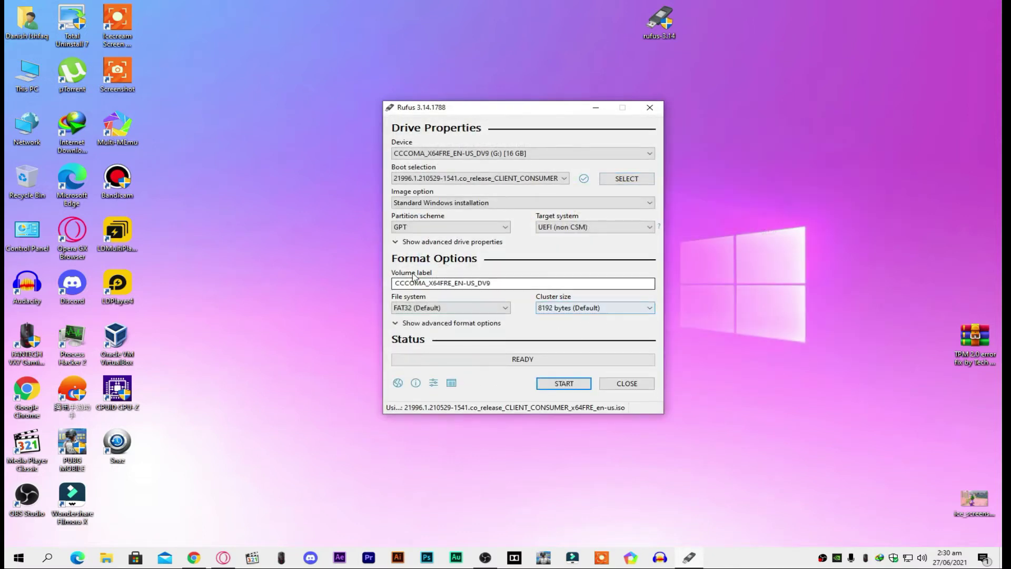
Step: Inspect the partition scheme options available for the USB drive, leaving GPT selected
left_click_drag(490, 108, 486, 159)
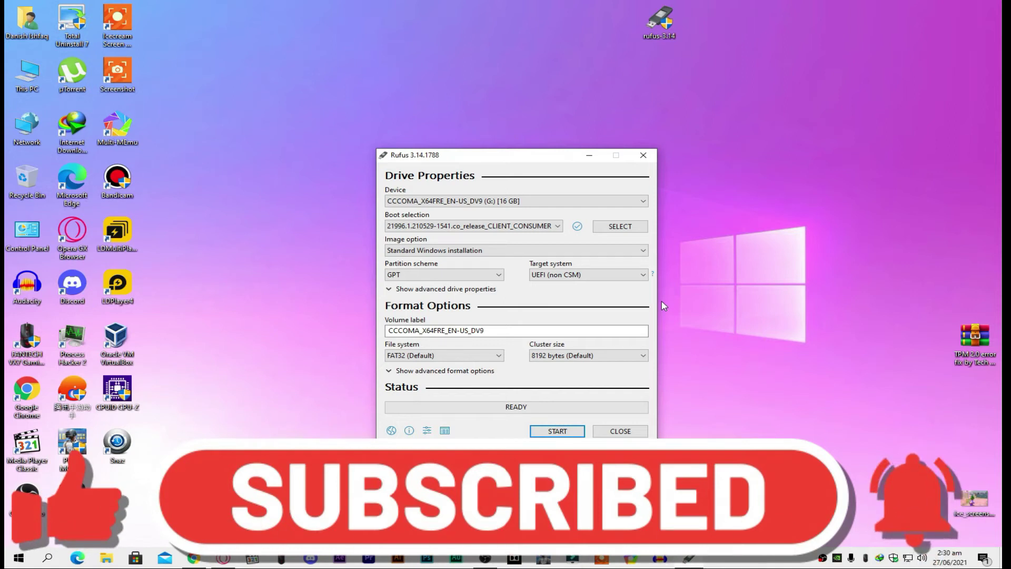
left_click(461, 275)
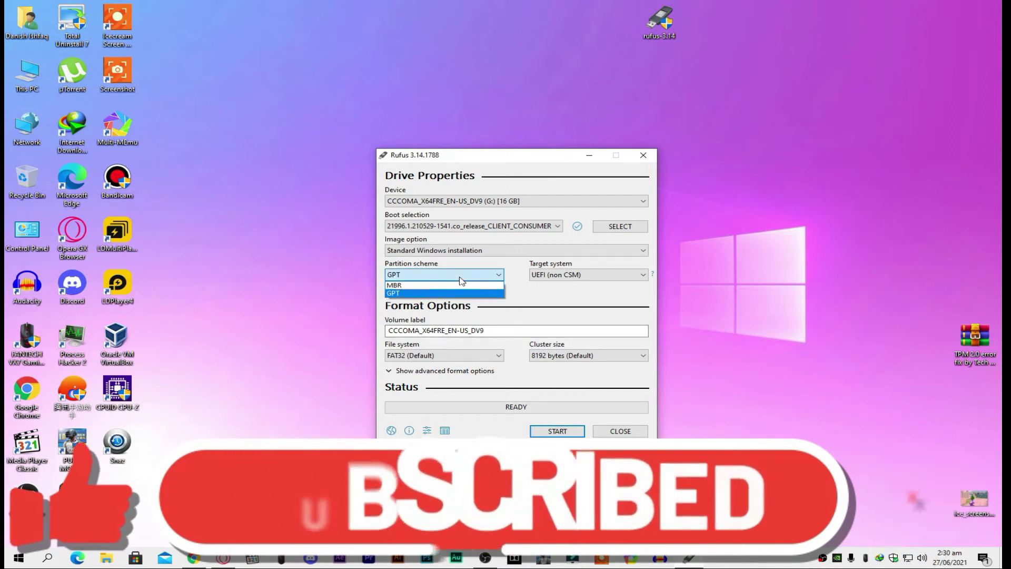
left_click(461, 278)
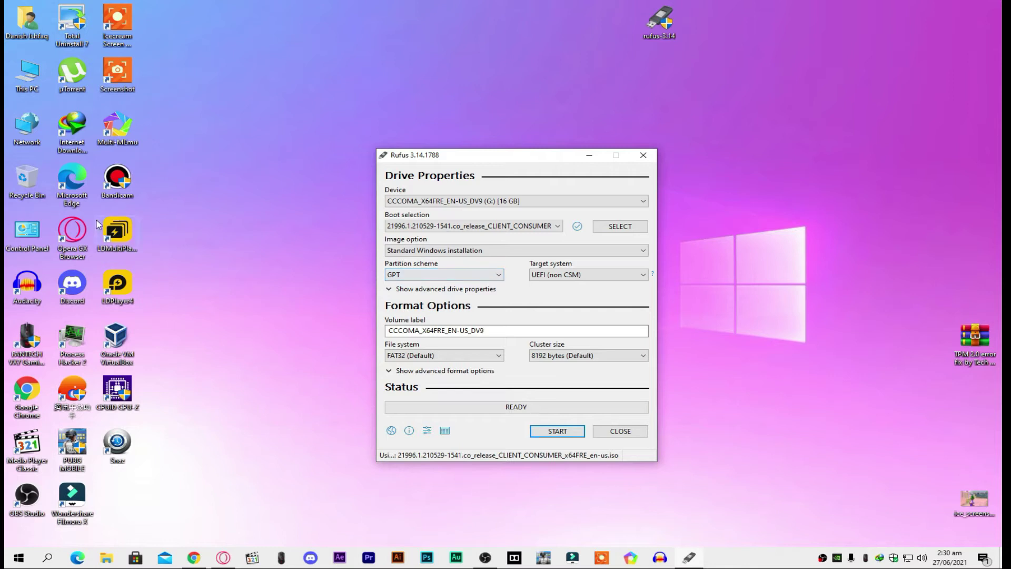
Step: Open Disk Management through This PC's Computer Management console and maximize the window
right_click(21, 79)
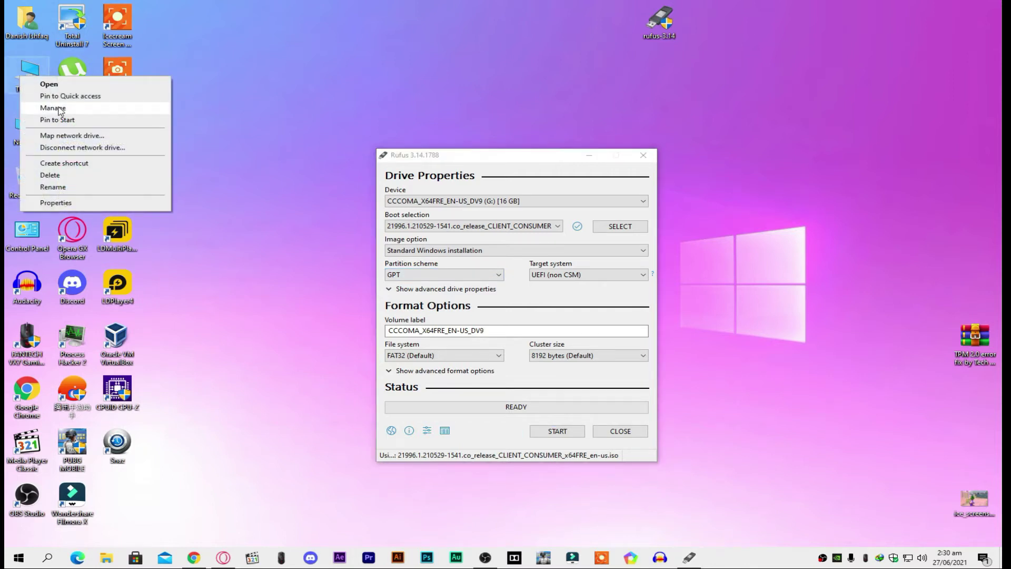
left_click(187, 134)
right_click(28, 83)
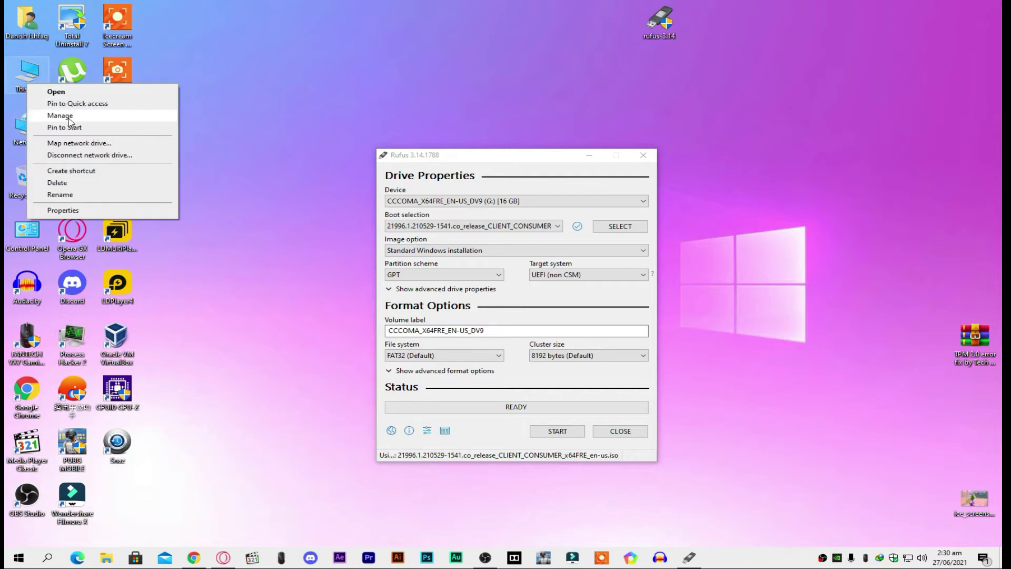
left_click(68, 118)
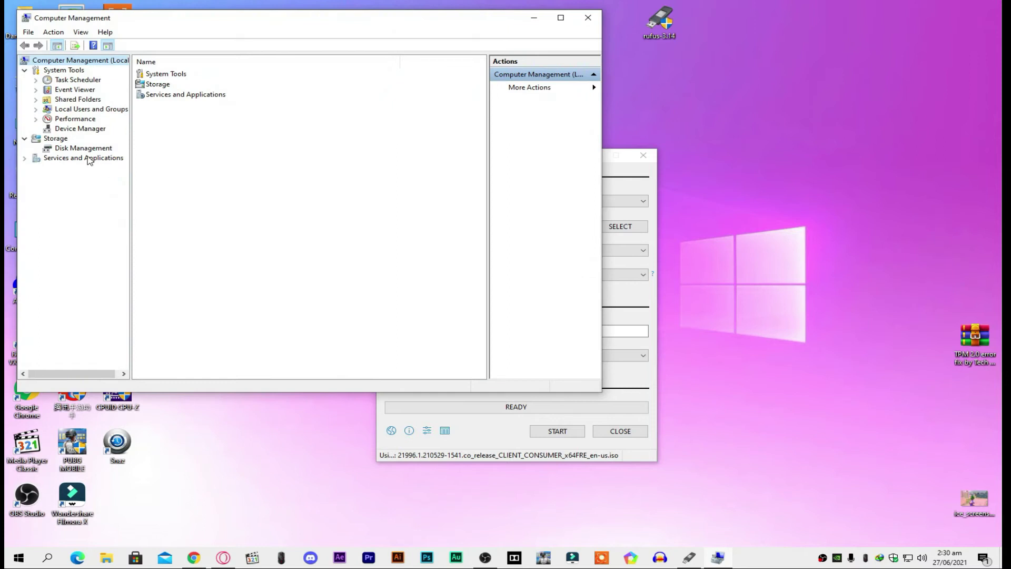
left_click(81, 150)
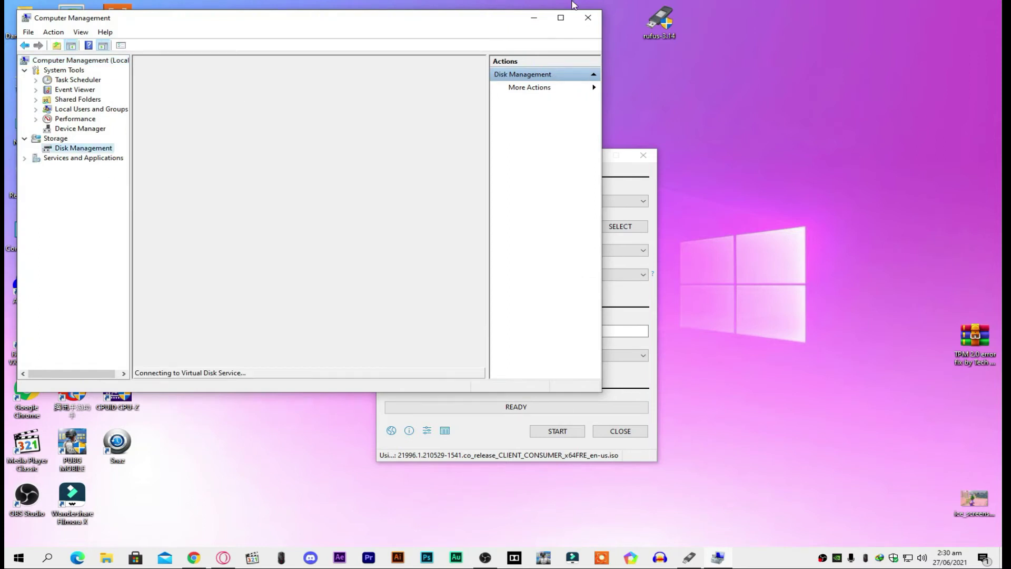
left_click(560, 17)
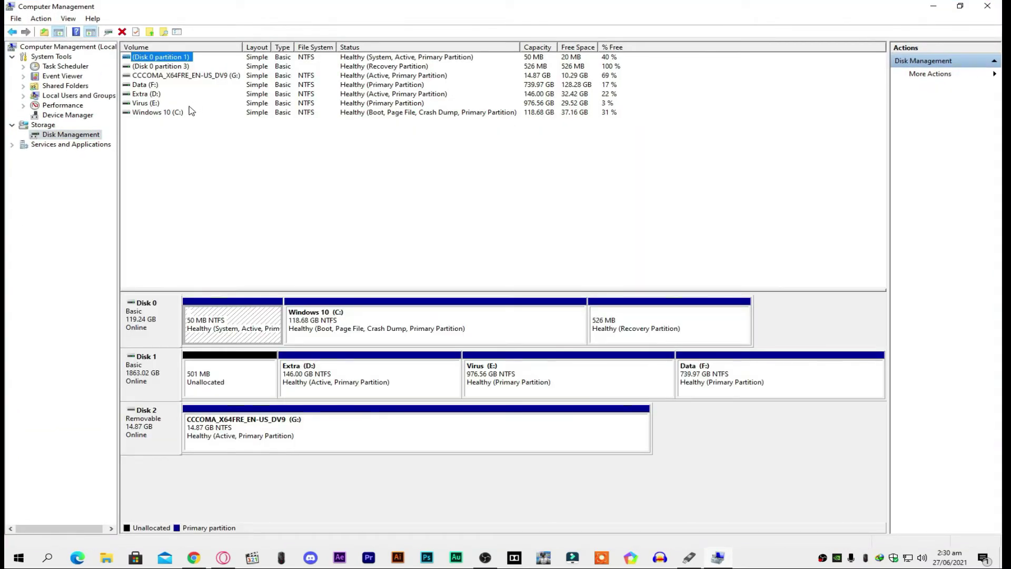
Step: Show the hardware list of disk drives in the properties of the Windows 10 (C:) volume
left_click(161, 112)
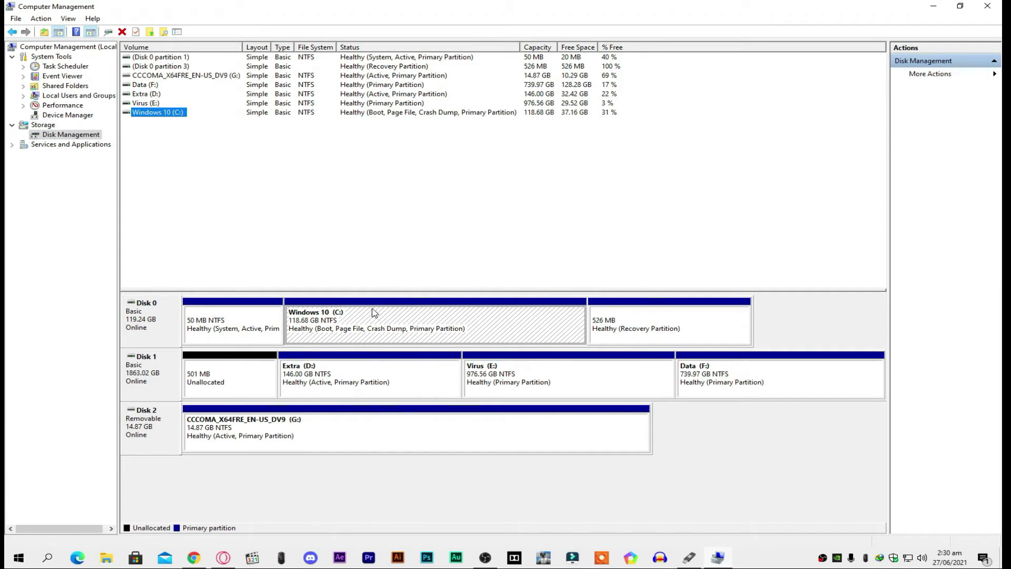
right_click(348, 328)
left_click(382, 452)
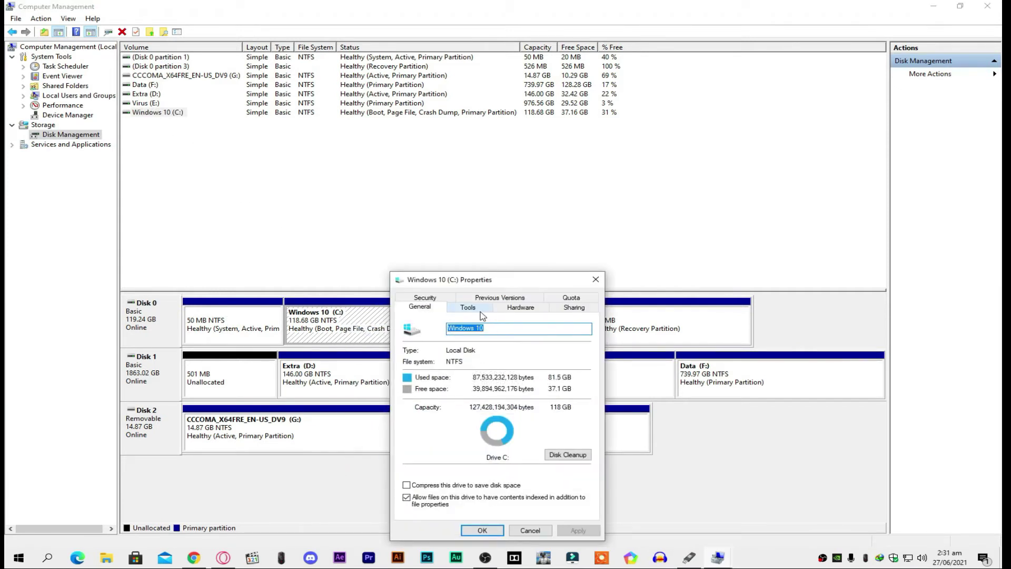
left_click(519, 308)
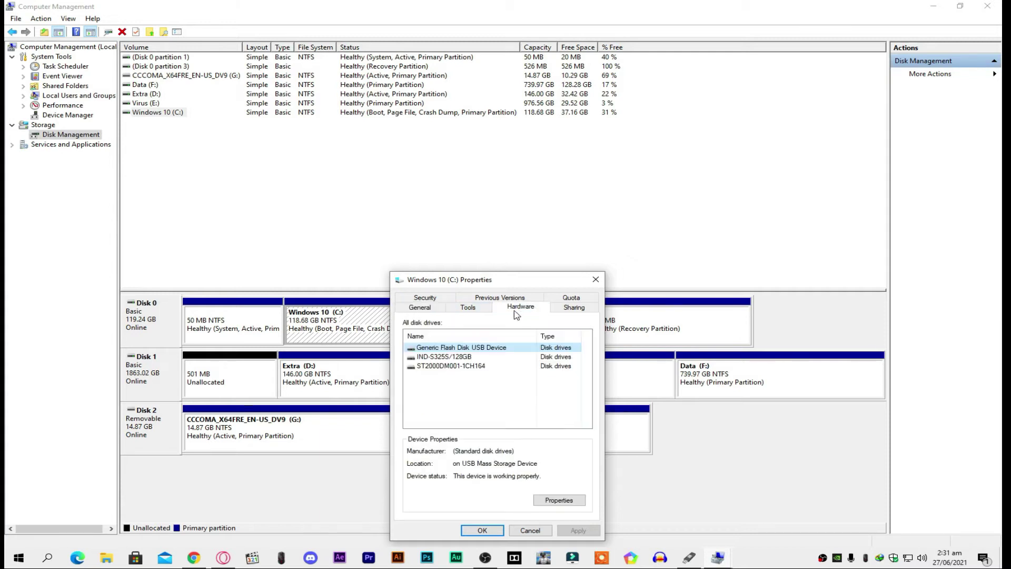
Step: Populate the volume information of the IND-S325S/128GB drive to check its partition style
left_click(466, 358)
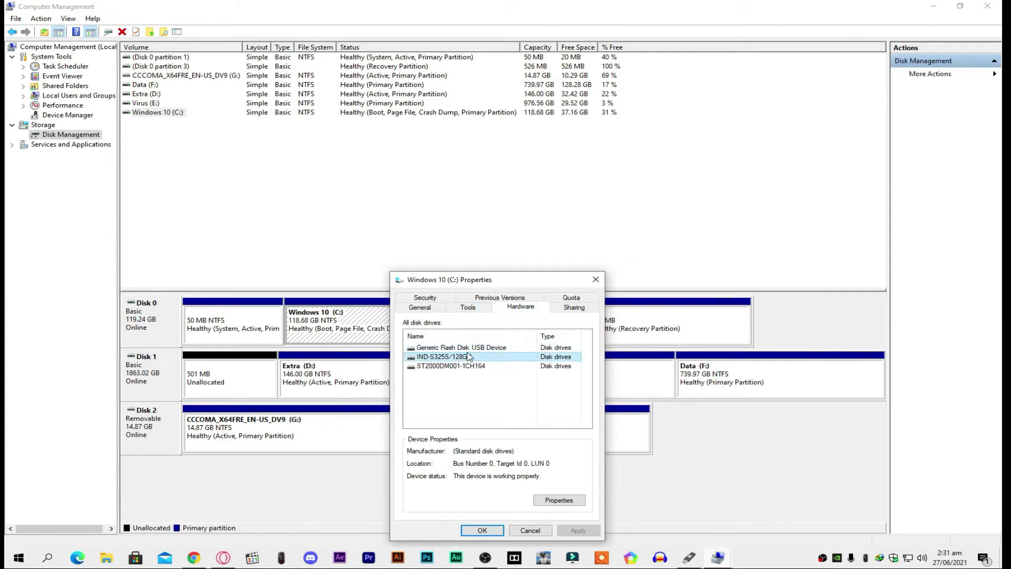
left_click(463, 348)
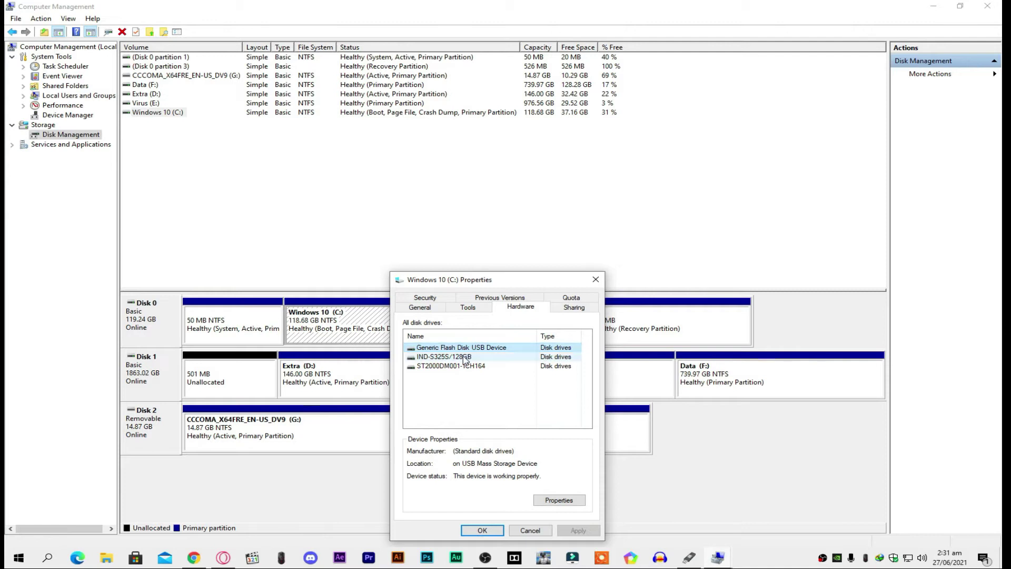
left_click(441, 358)
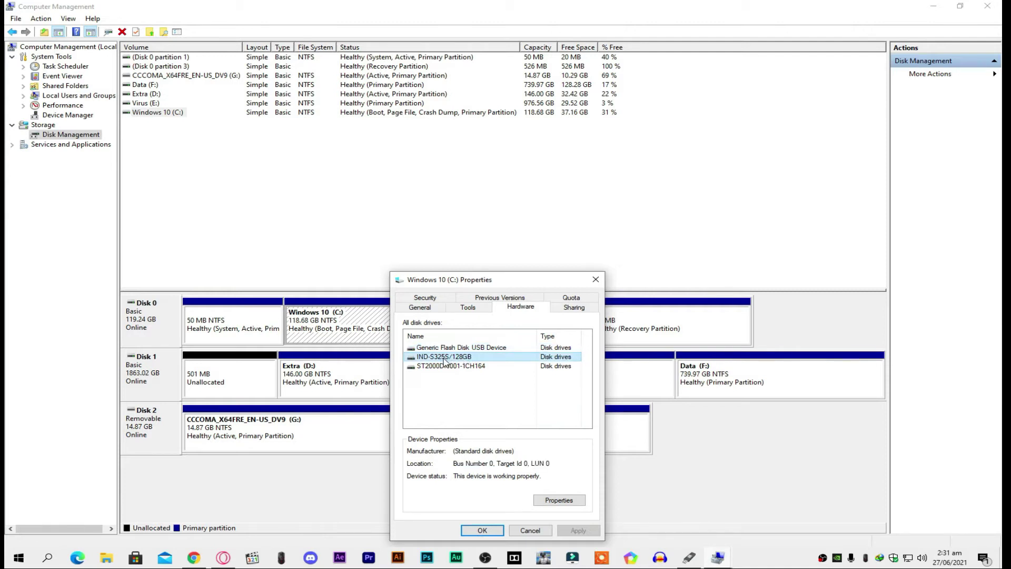
left_click(556, 500)
left_click(488, 322)
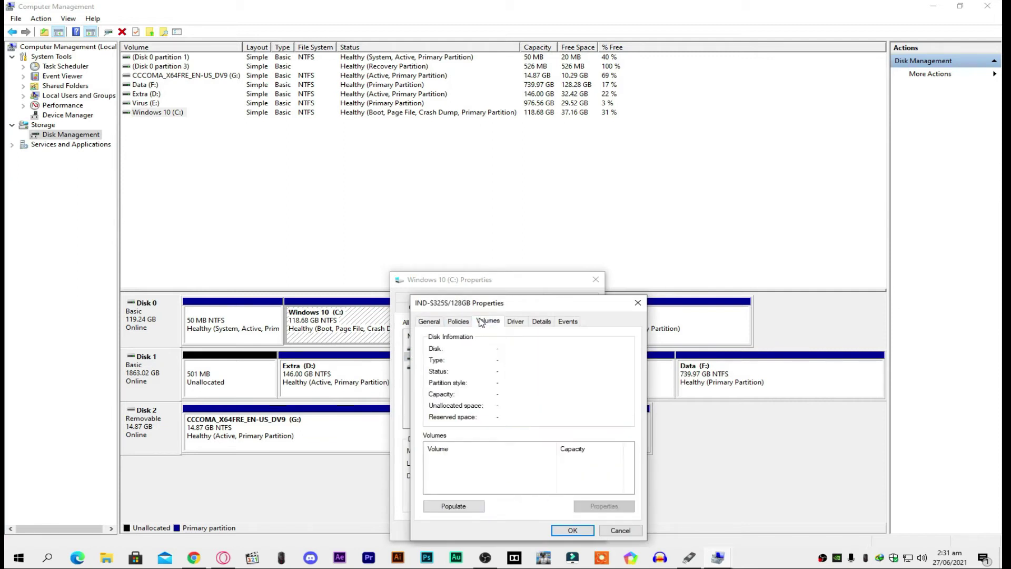
left_click(469, 508)
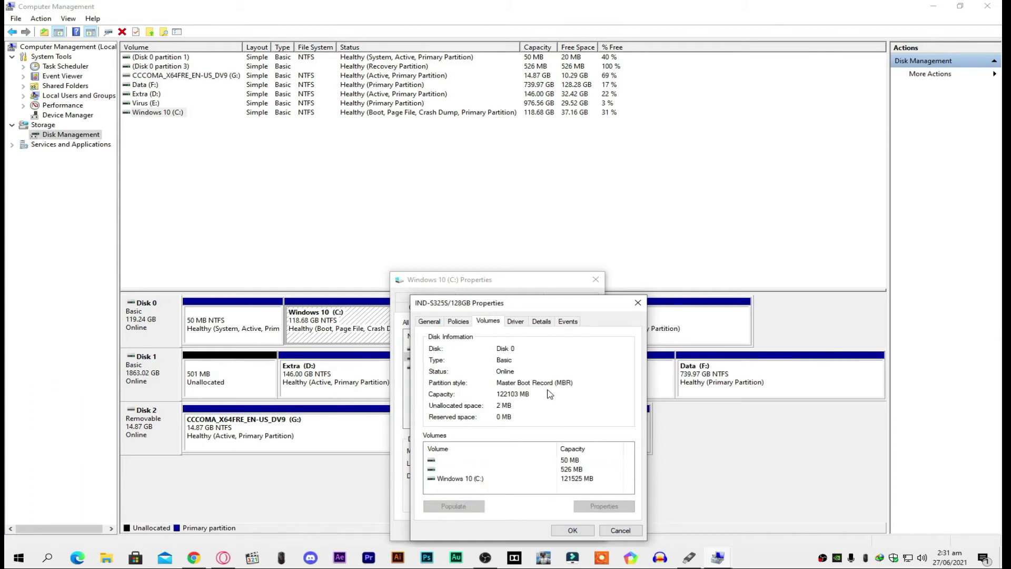
Step: Switch to Rufus and set the USB drive's partition scheme to MBR
left_click(689, 558)
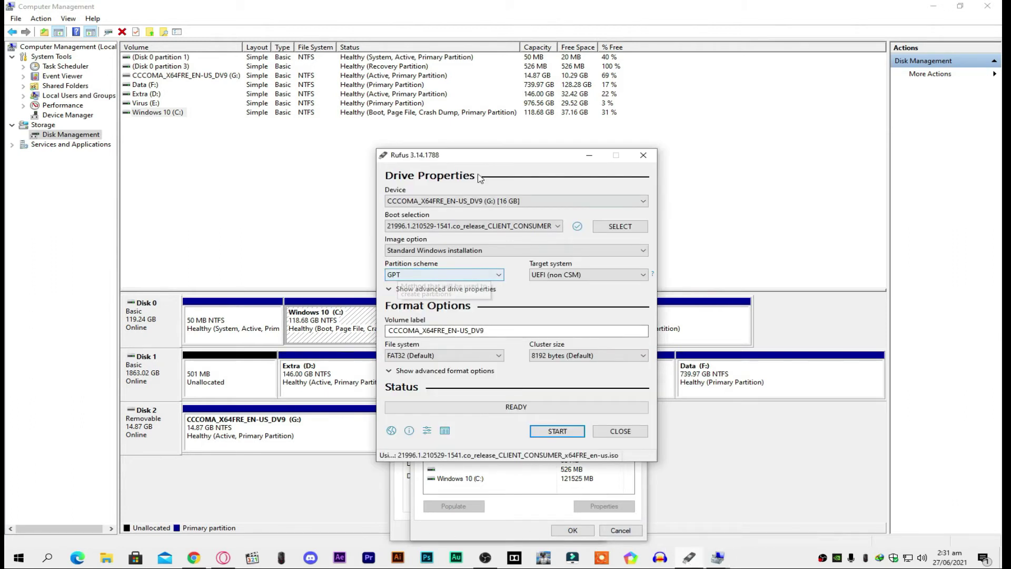
left_click_drag(499, 158, 684, 176)
left_click(629, 292)
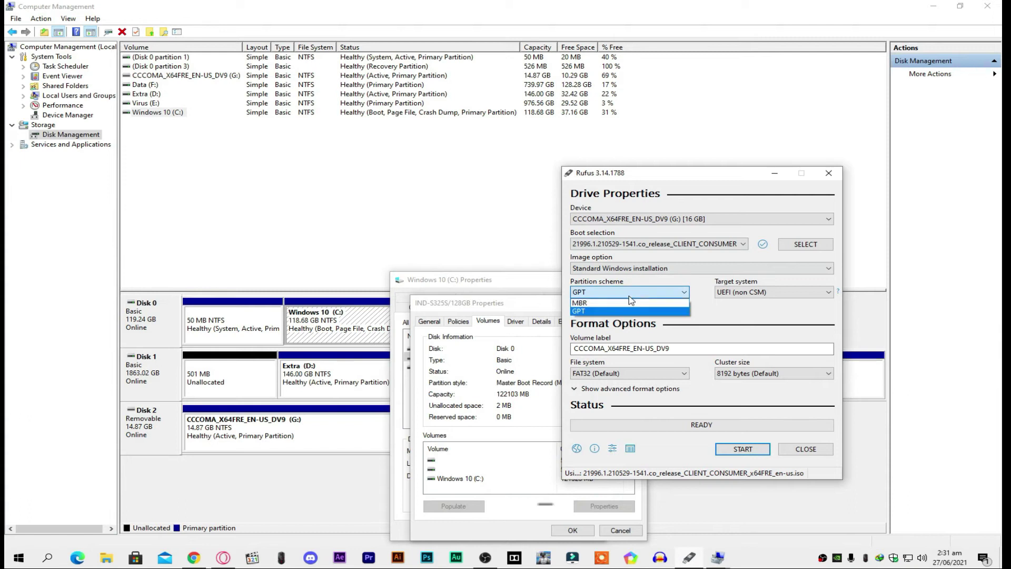
left_click(622, 308)
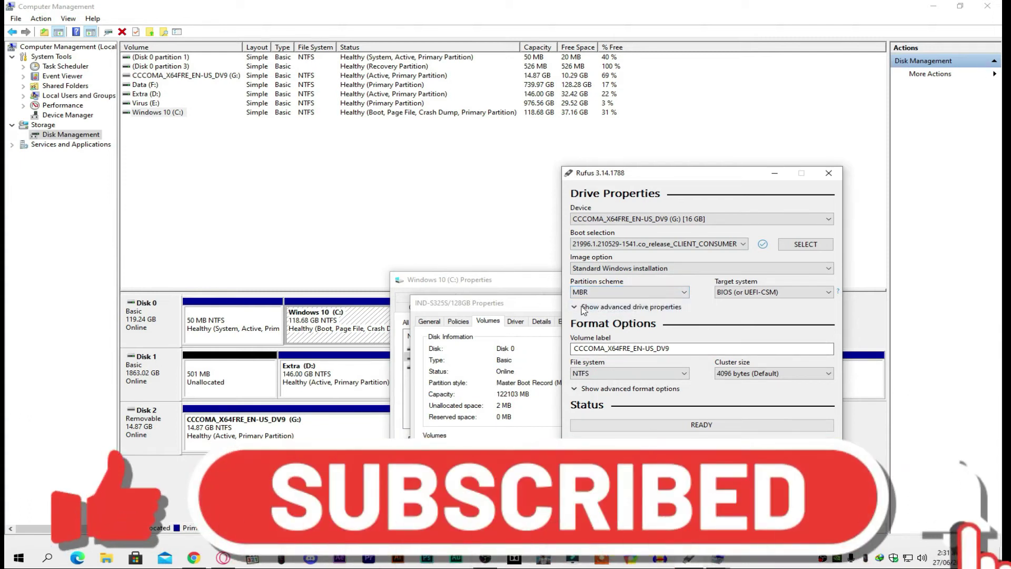
left_click(639, 293)
left_click(640, 307)
left_click(627, 293)
left_click(607, 303)
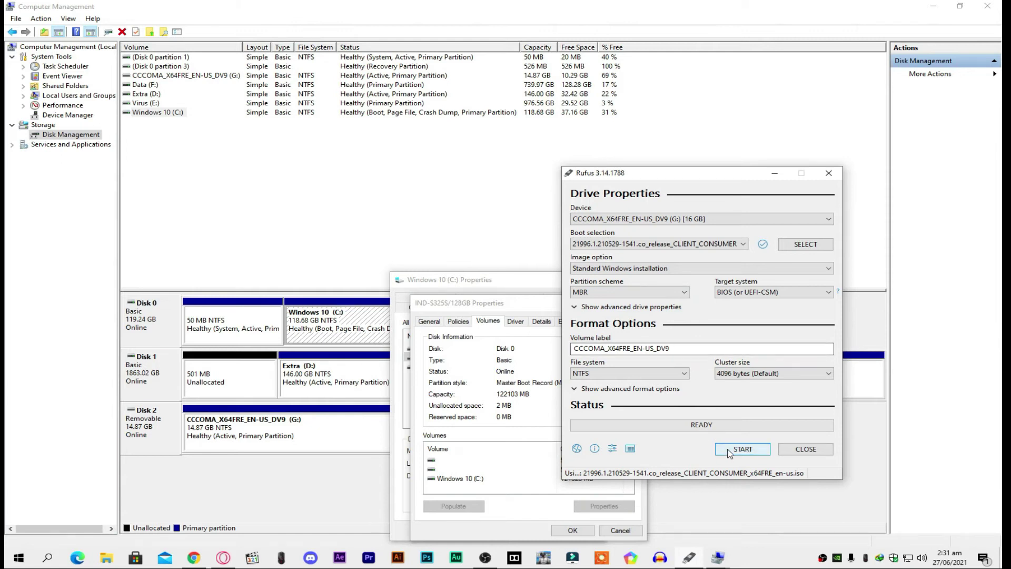
Step: Start writing the Windows image to the USB drive and agree to erase all data on it
left_click(752, 451)
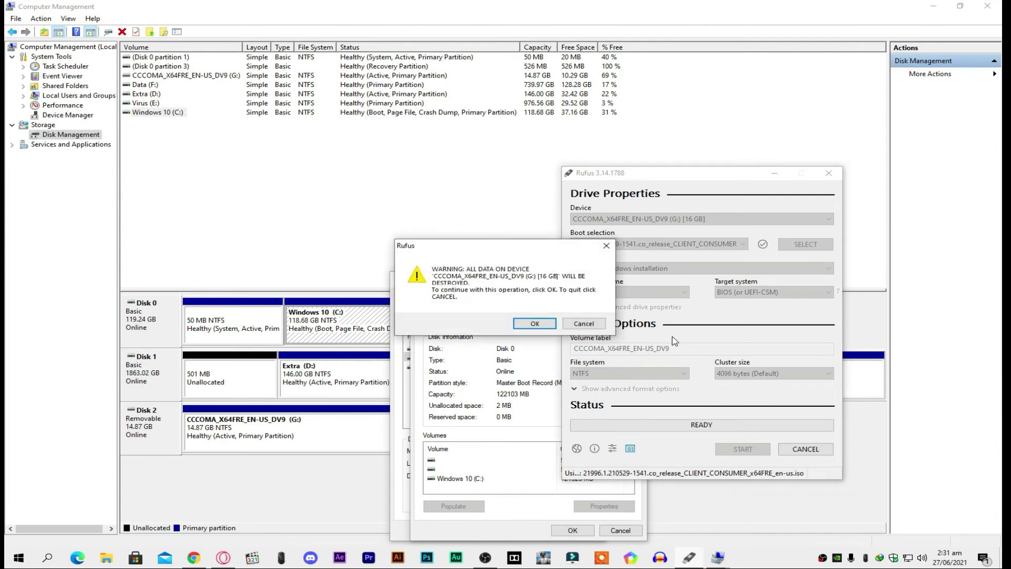
left_click(532, 325)
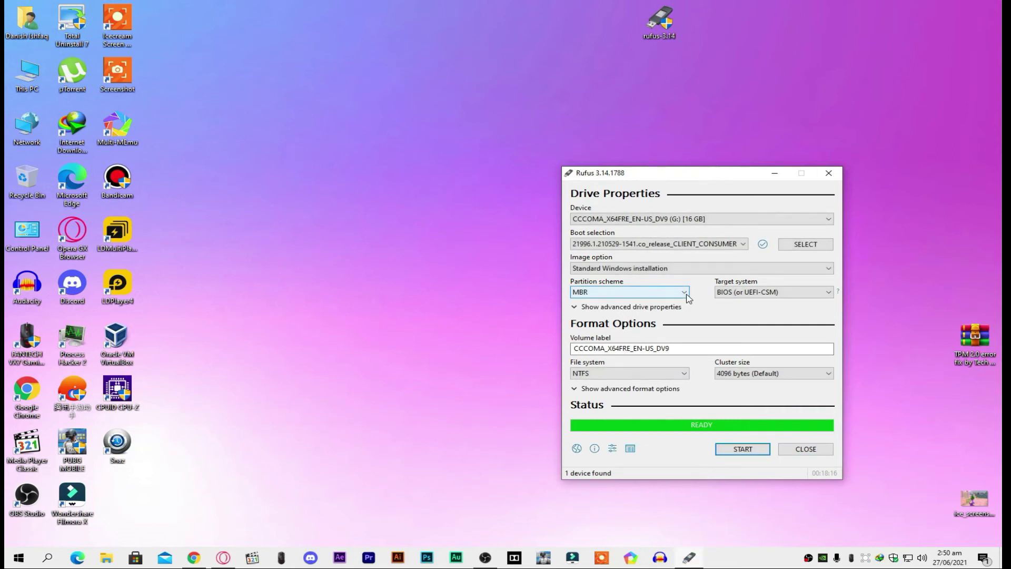
Step: Close Rufus and refresh the desktop
left_click_drag(647, 174, 583, 91)
left_click(741, 367)
right_click(420, 237)
left_click(456, 265)
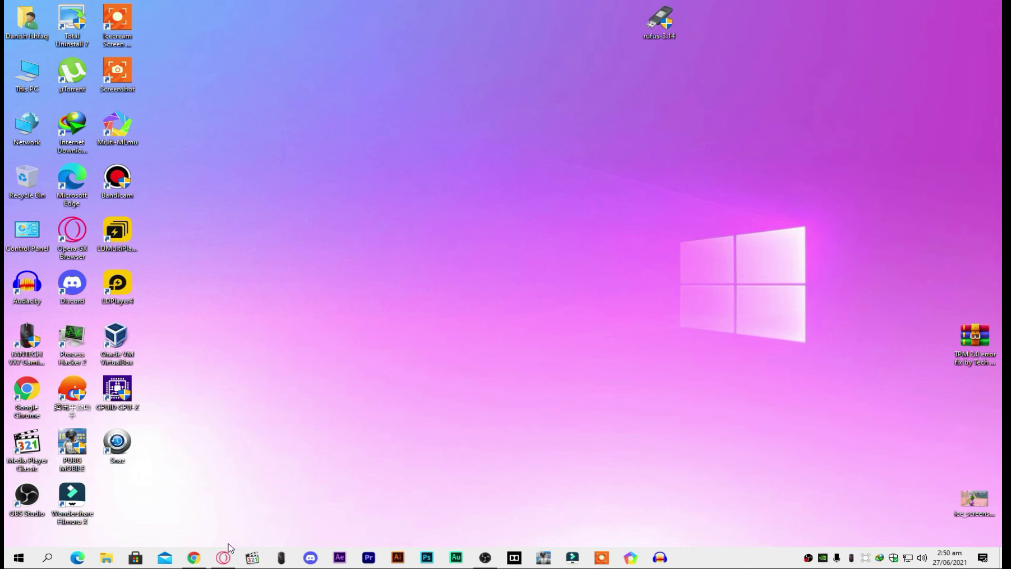
Step: Switch to Opera to view the DaNi Tricks channel's videos page on YouTube, and minimize the browser
left_click(224, 557)
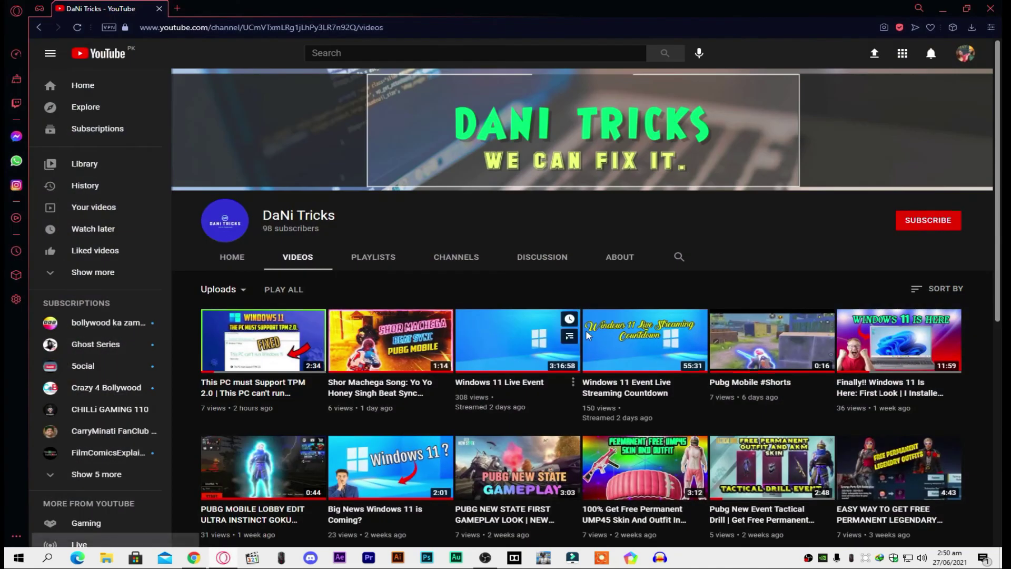
left_click(896, 222)
left_click(952, 221)
left_click(885, 245)
left_click(943, 8)
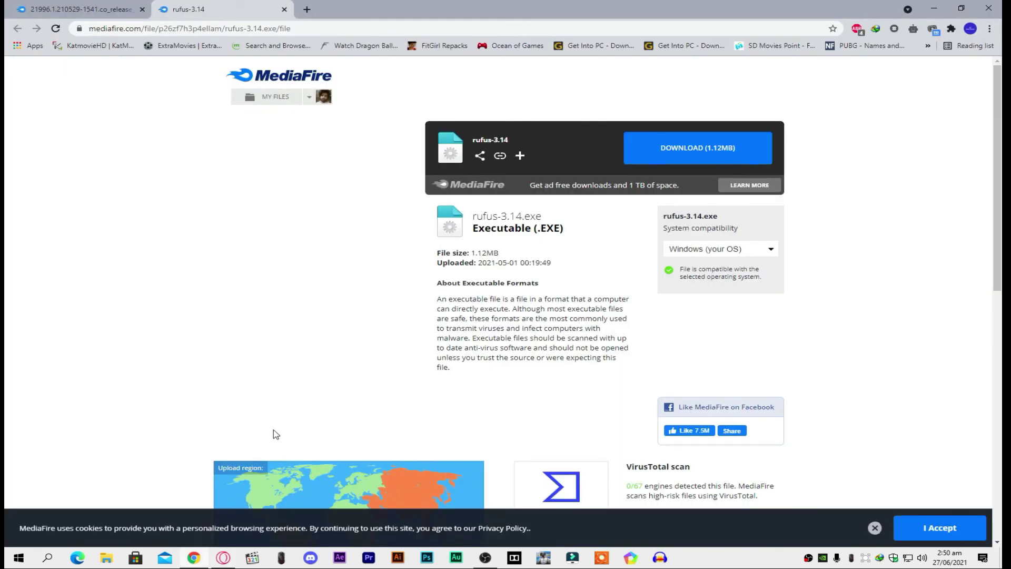
Step: Review the MediaFire download pages for the Windows ISO and rufus-3.14 in Chrome, and minimize the browser
left_click(38, 8)
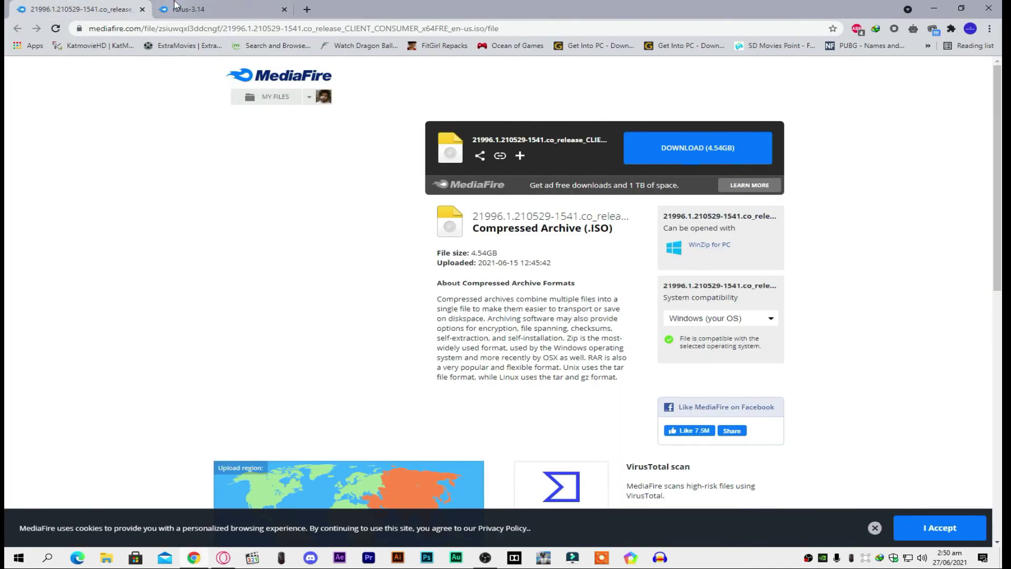
left_click(176, 7)
left_click(111, 7)
left_click(192, 7)
left_click(130, 6)
left_click(934, 8)
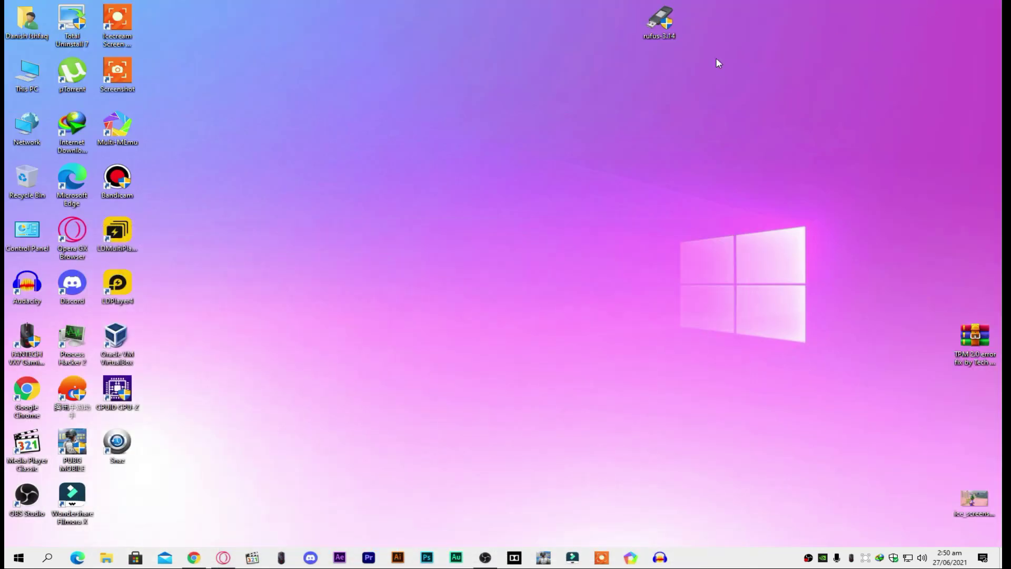
right_click(257, 223)
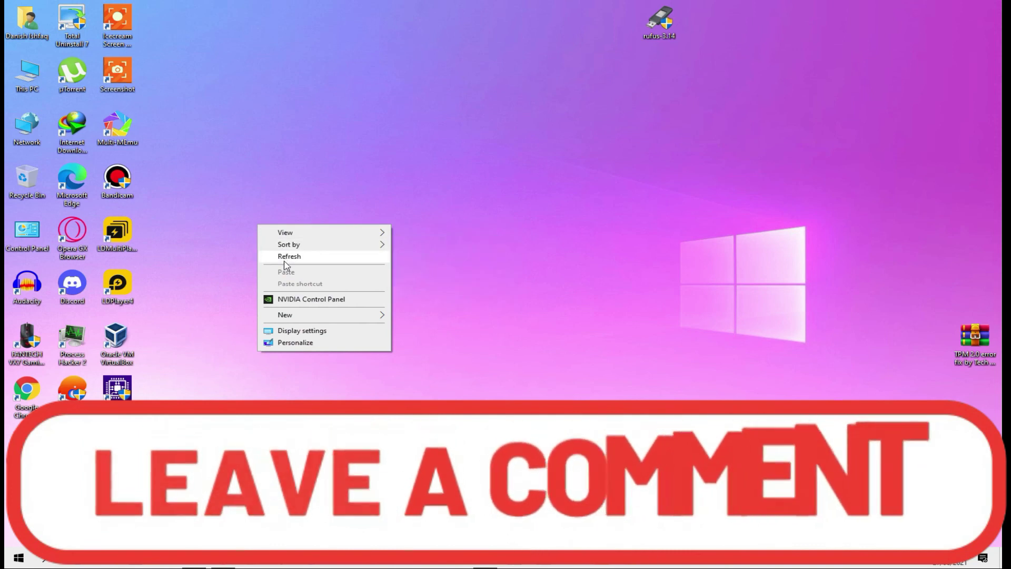
left_click(327, 256)
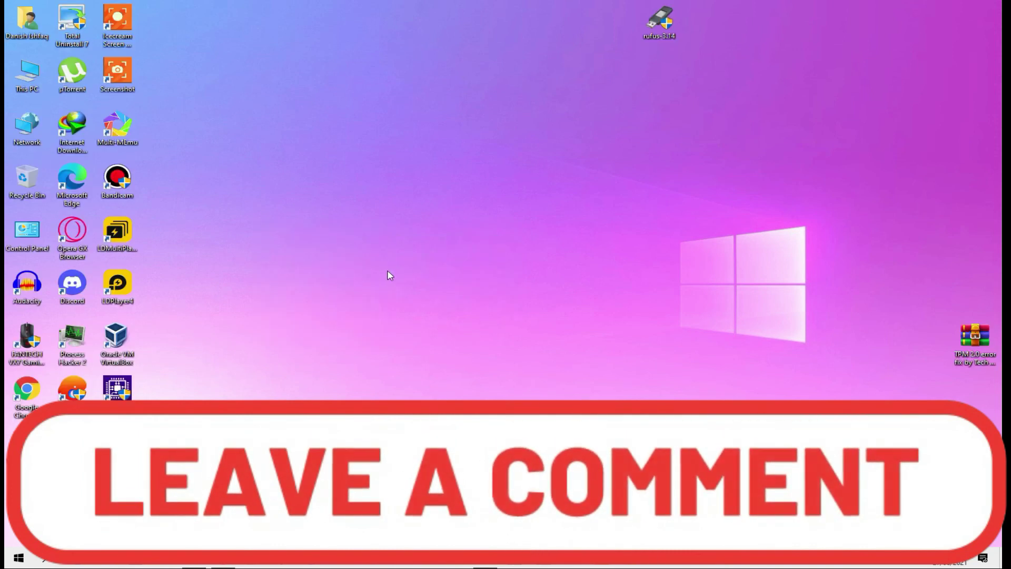